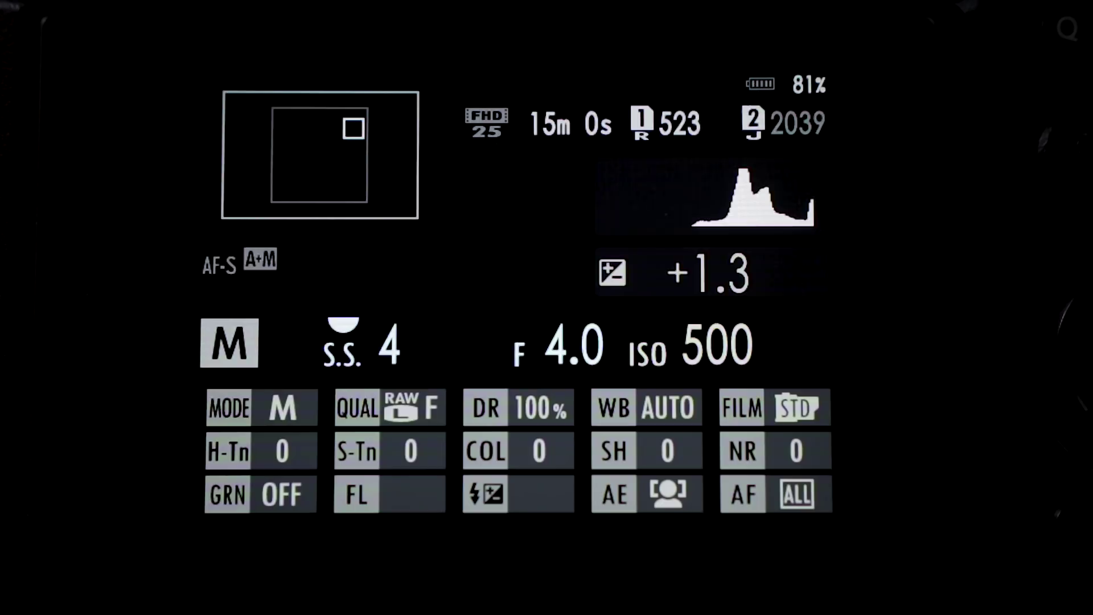
left_click(1070, 501)
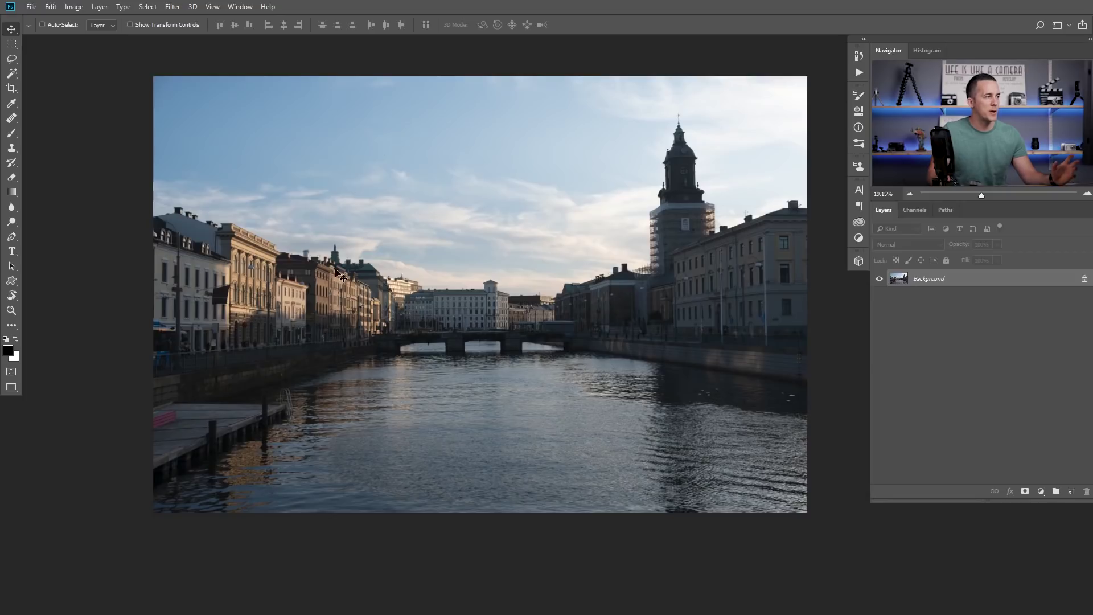
- Show the Histogram, detach it as a floating panel and place it beside the upper part of the canal photo
left_click(932, 50)
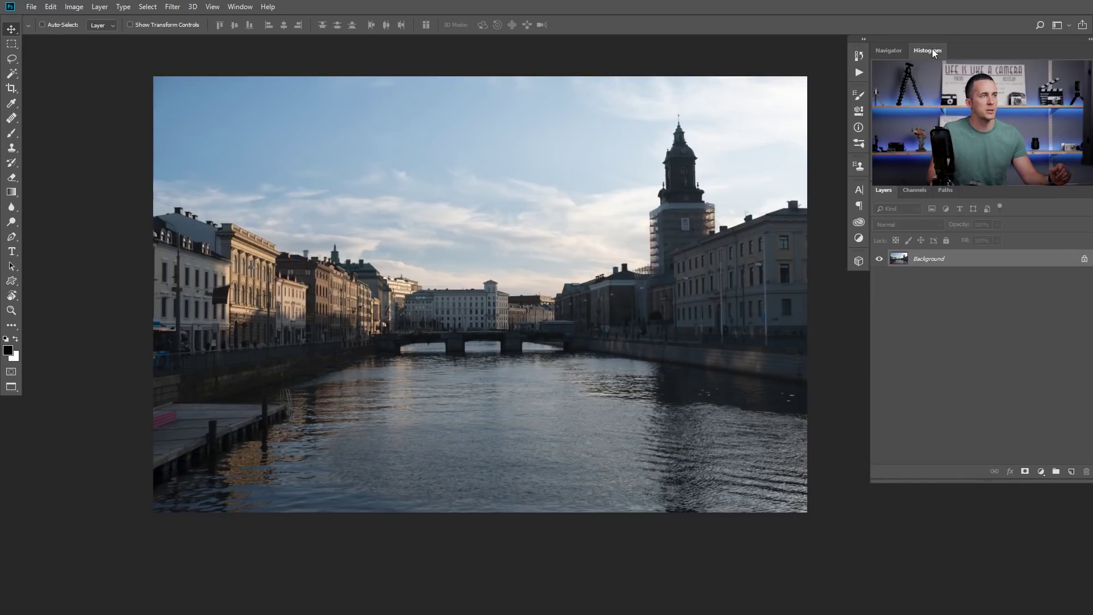
left_click_drag(933, 49, 97, 251)
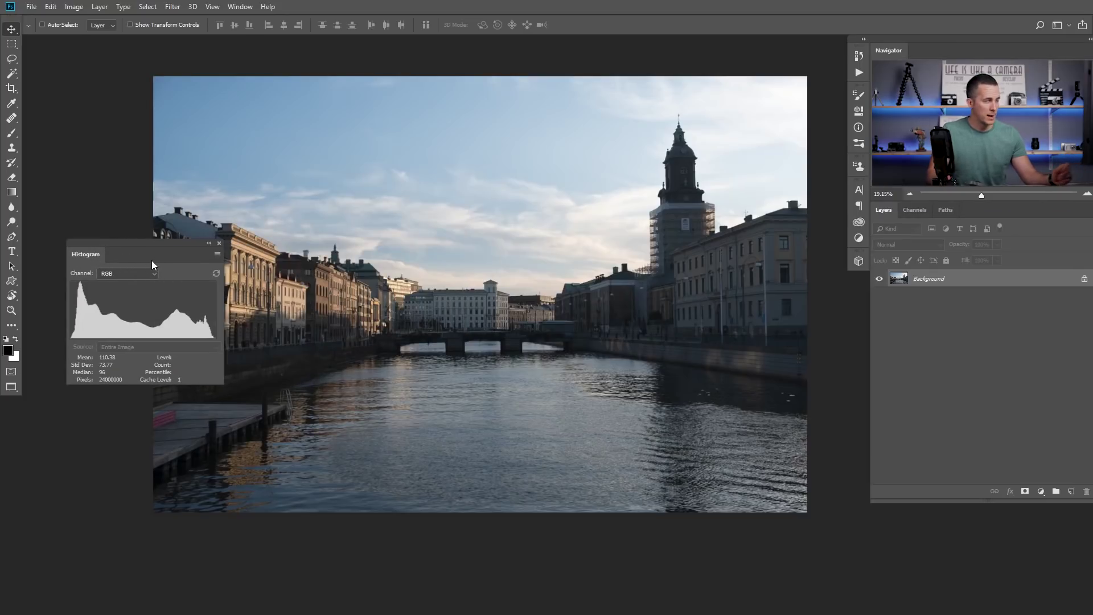
left_click_drag(148, 242, 135, 95)
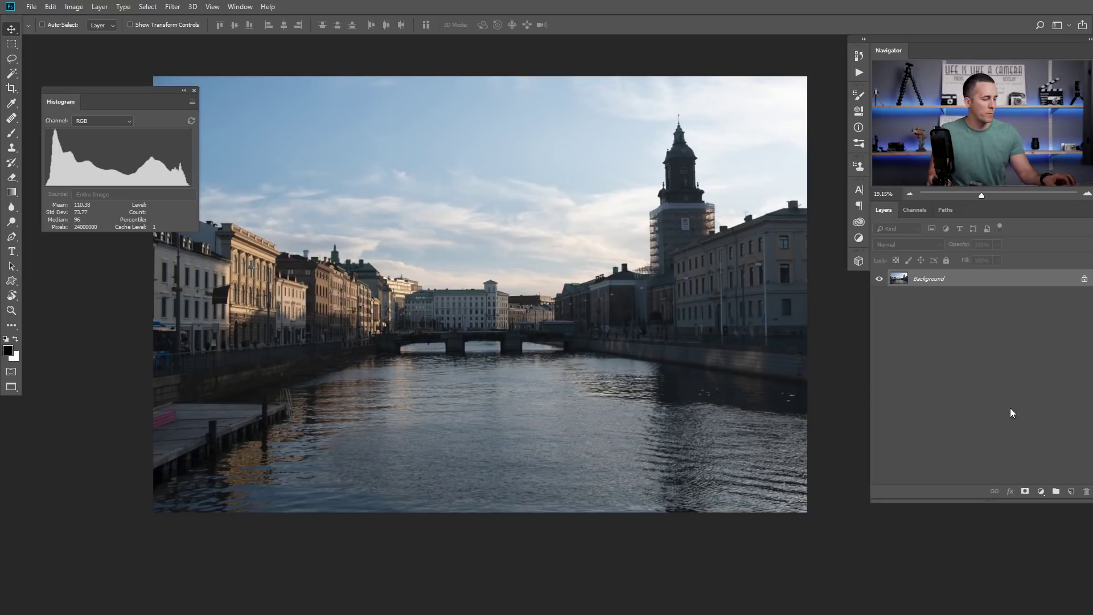
- Duplicate the Background layer of the canal photo
key("ctrl+j")
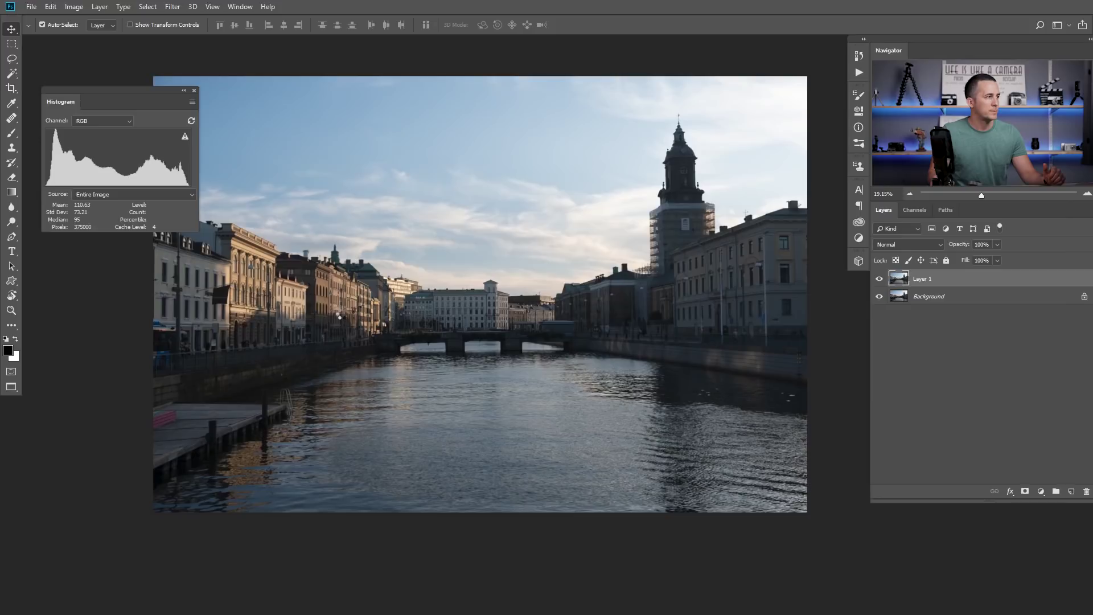
- Try the Camera Raw filter on the duplicated layer with Shadows at +88 and Highlights at -86
key("ctrl+shift+a")
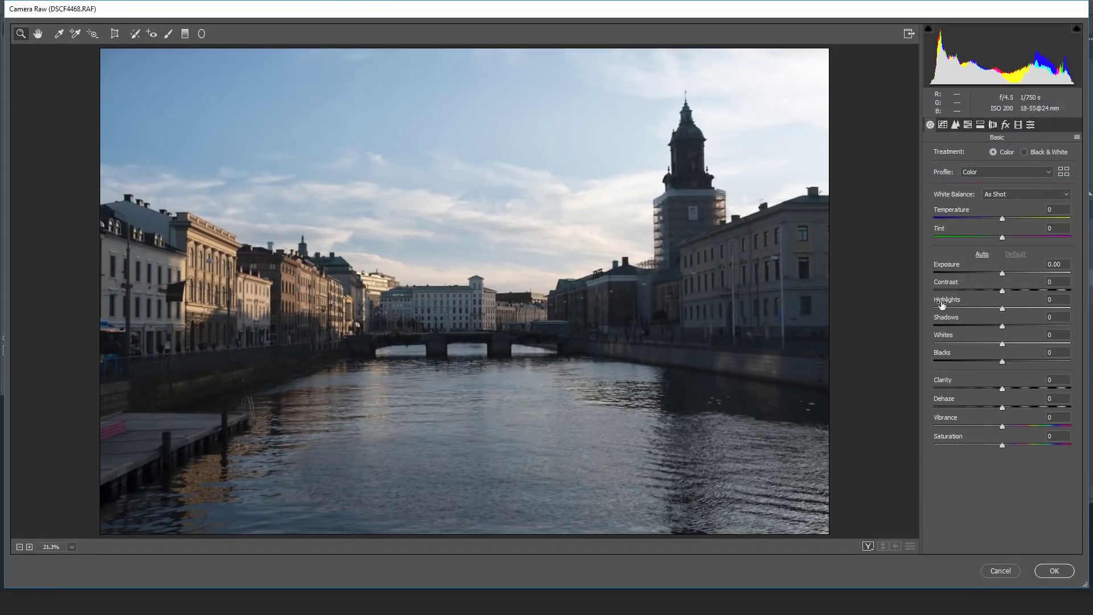
left_click_drag(1004, 326, 1088, 331)
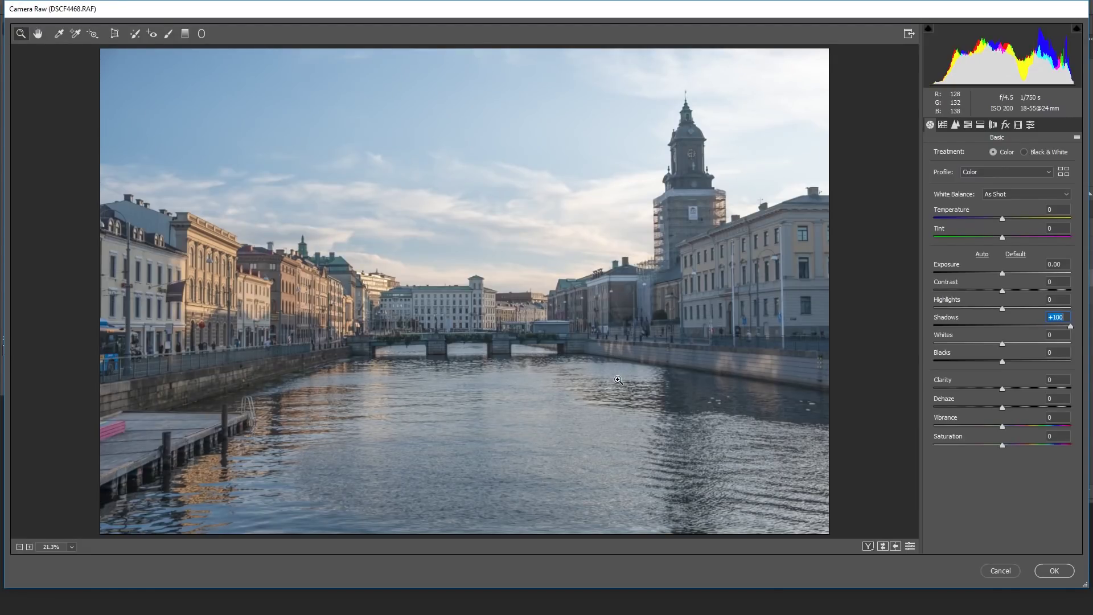
left_click_drag(1071, 327, 1064, 328)
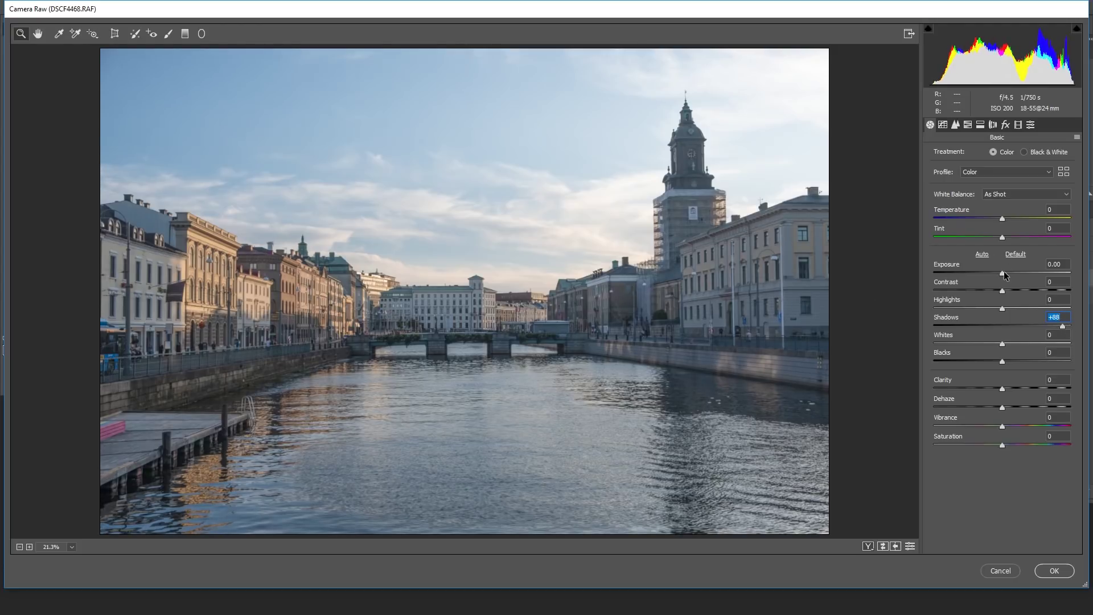
left_click(1003, 272)
left_click_drag(1002, 309, 944, 316)
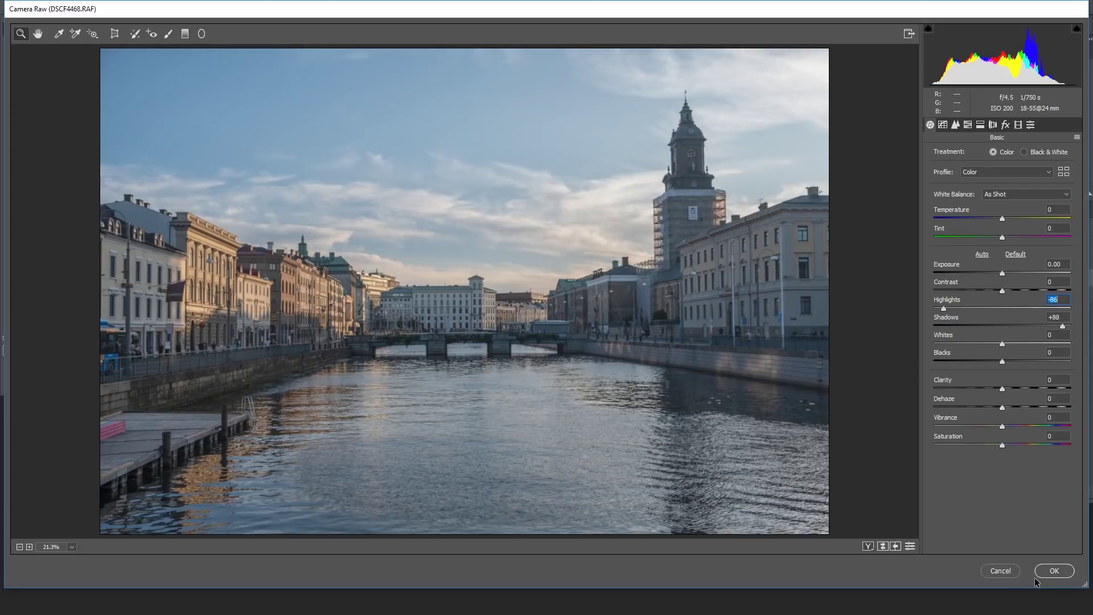
left_click(1001, 571)
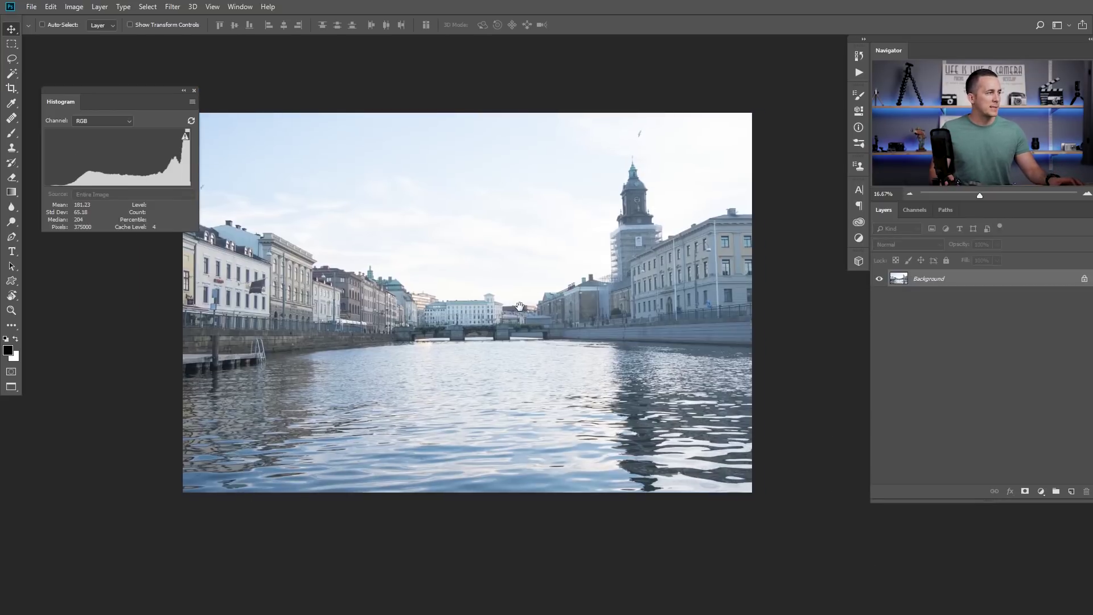
- Refresh the histogram of the bright canal photo with uncached data
left_click_drag(520, 306, 518, 306)
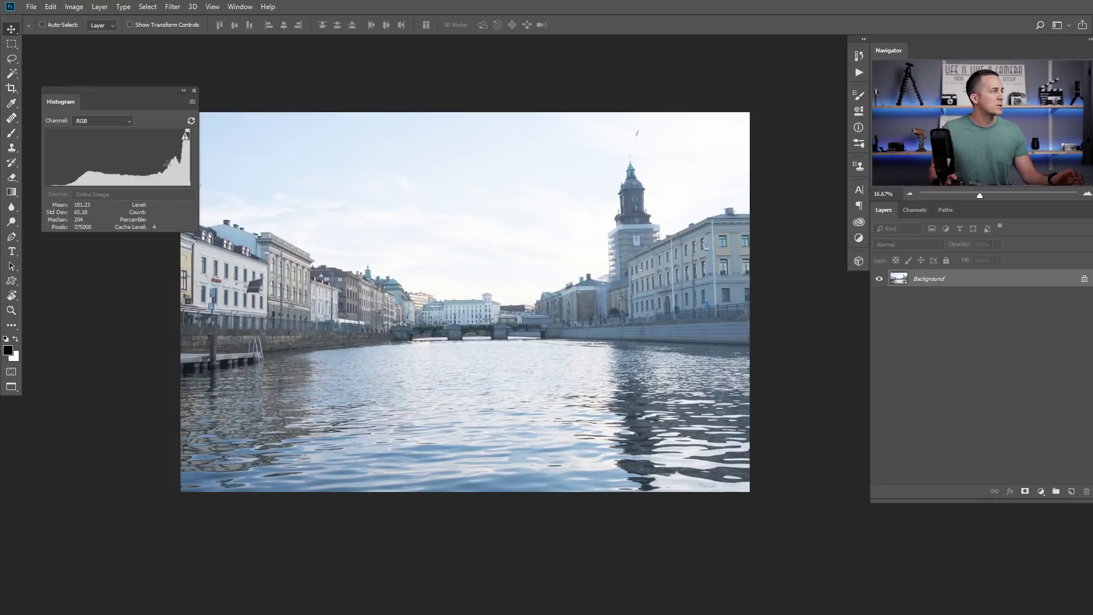
left_click(187, 133)
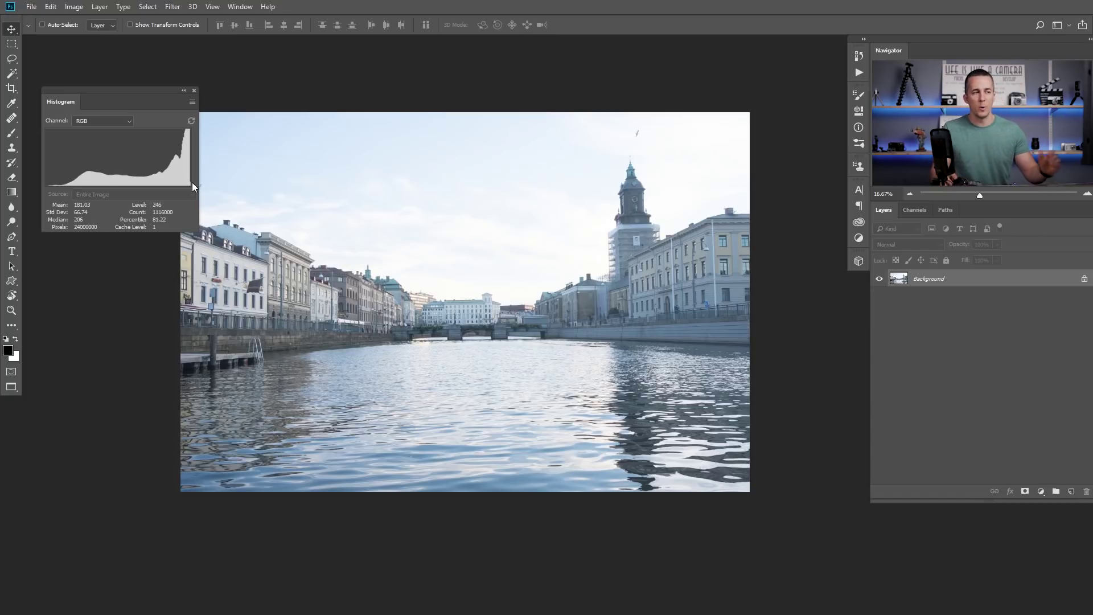
- Add a Levels adjustment layer above the Background layer of the bright canal photo
left_click(1041, 492)
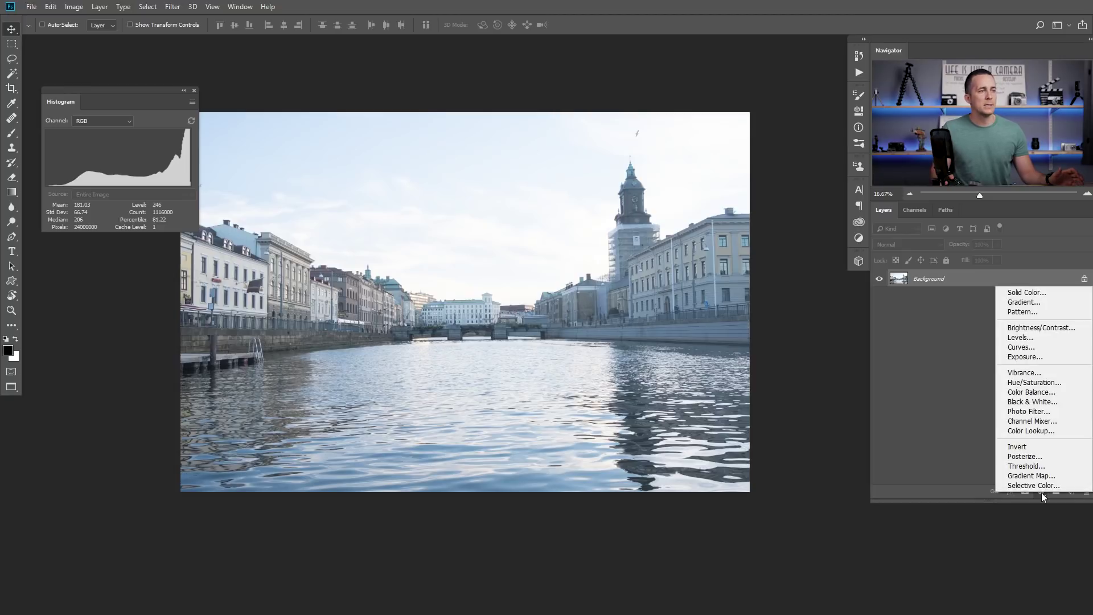
left_click(1034, 339)
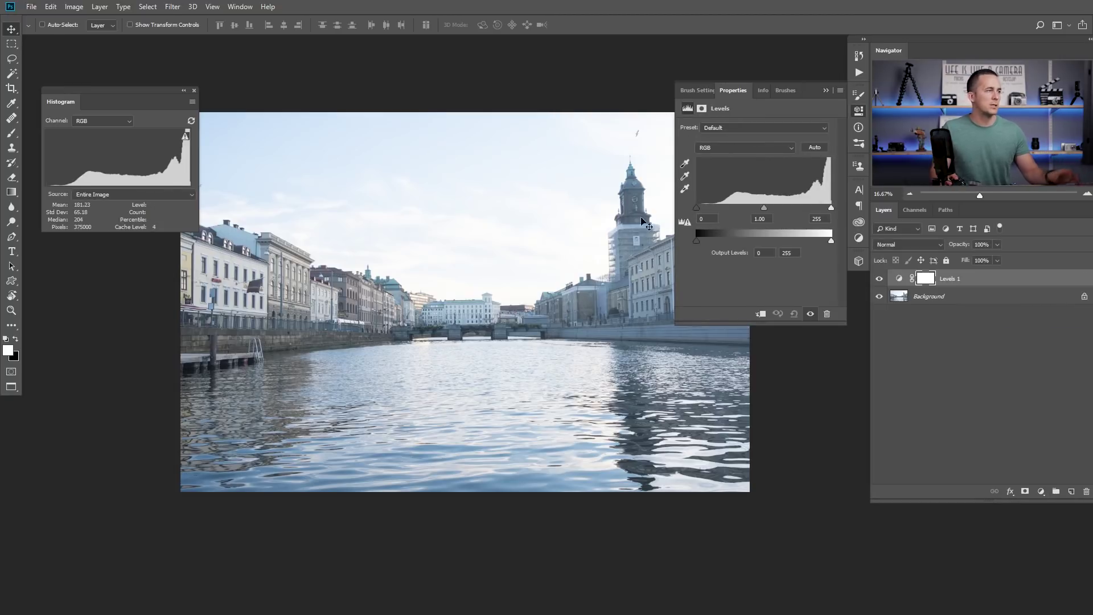
left_click_drag(606, 233, 544, 234)
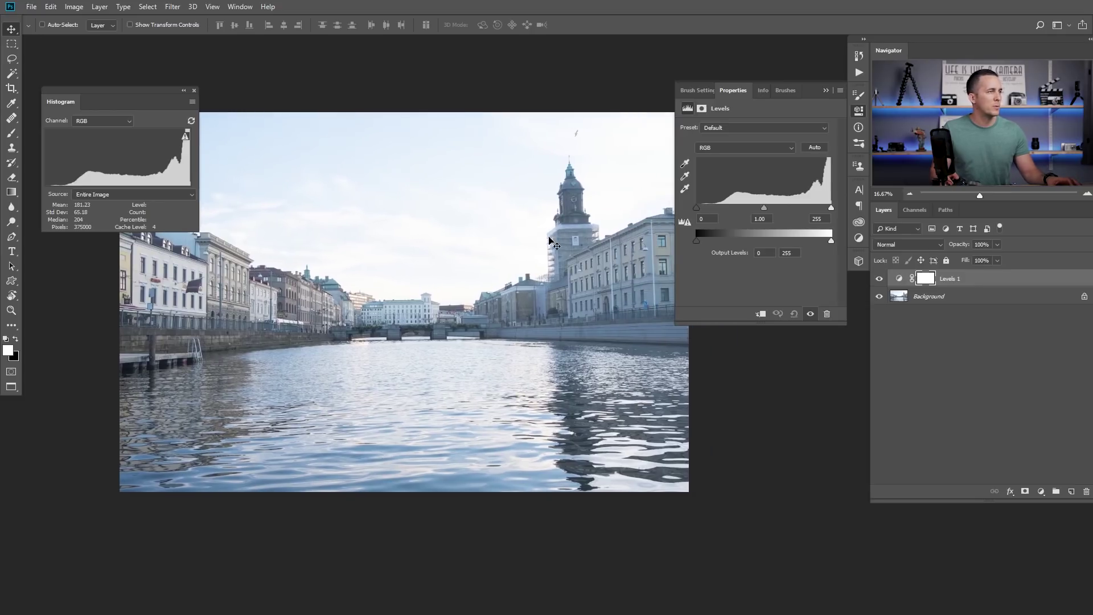
- Turn the Levels option Show Clipping for Black/White Points off and back on
left_click(840, 90)
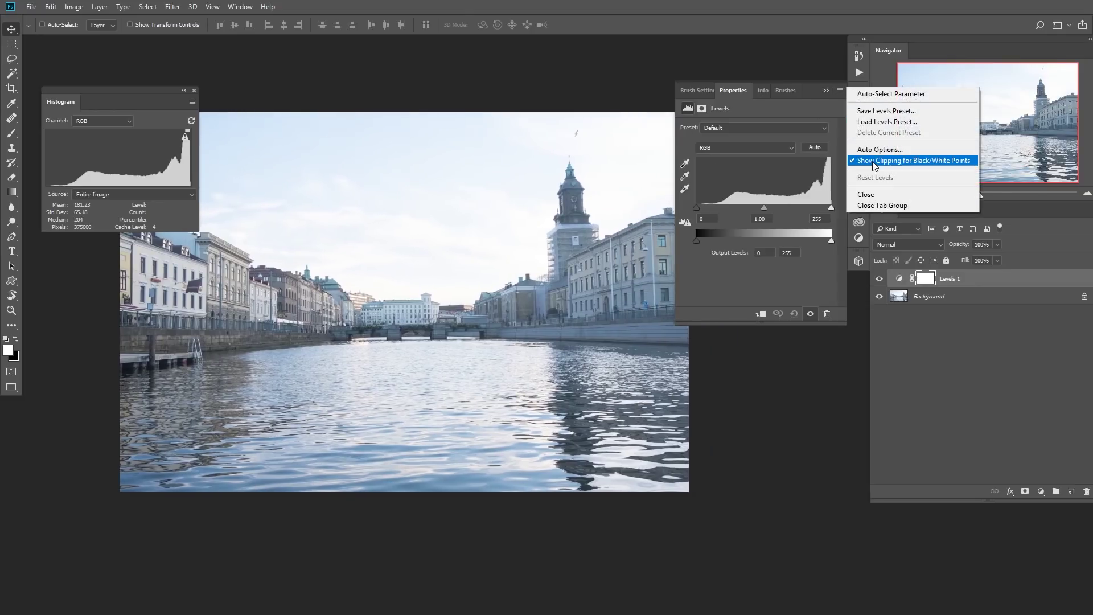
left_click(940, 161)
left_click(840, 90)
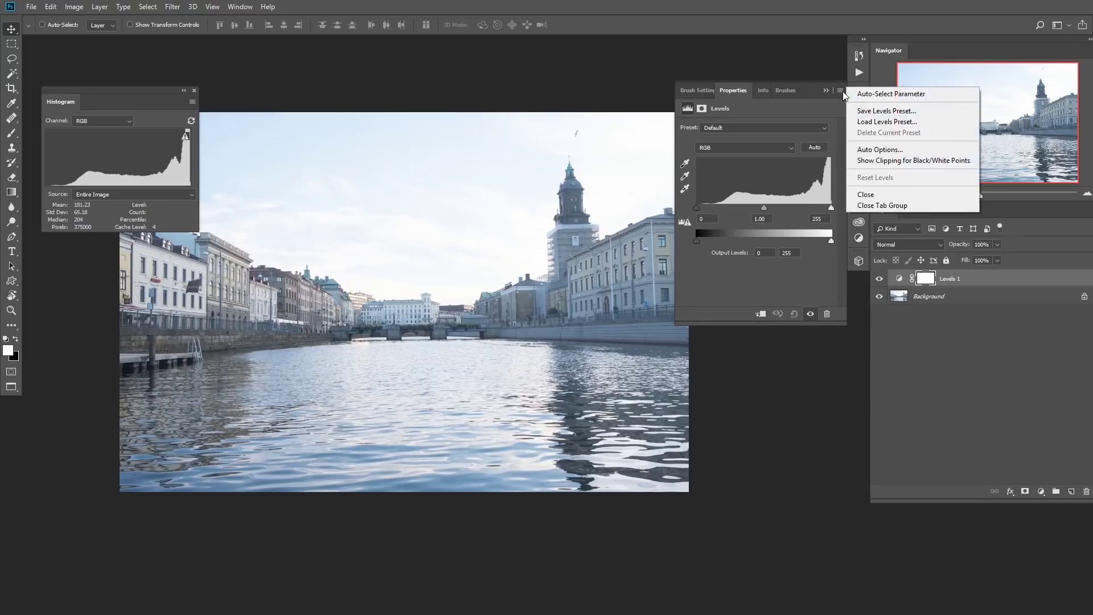
left_click(915, 160)
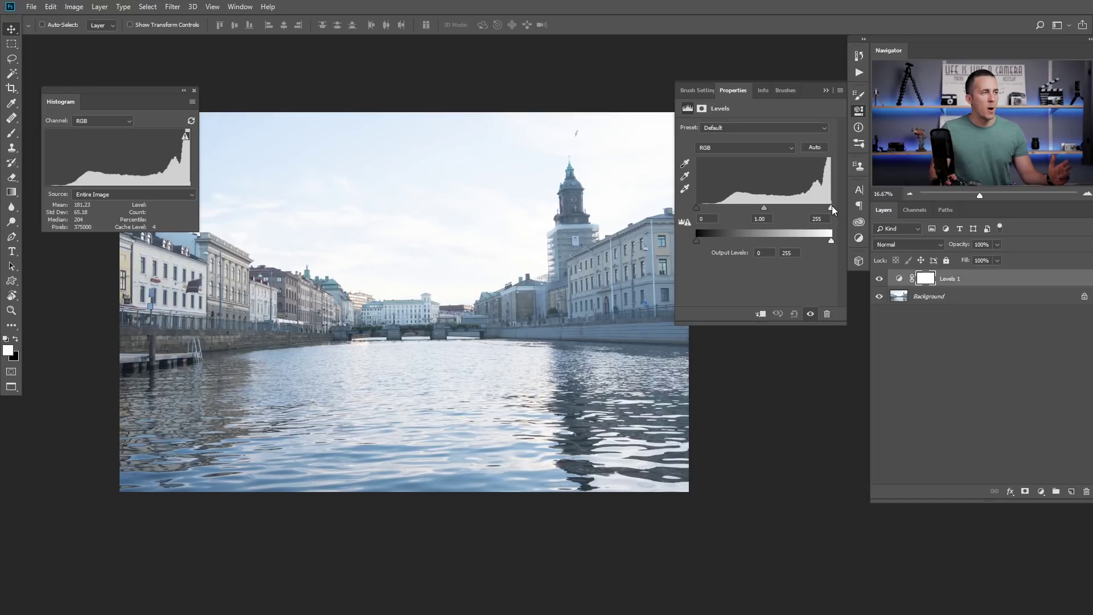
- Try a Levels black input of 53 with a refreshed histogram, and return the black input to 0
mouse_move(832, 208)
left_mouse_down()
mouse_move(812, 207)
mouse_move(831, 207)
left_mouse_up()
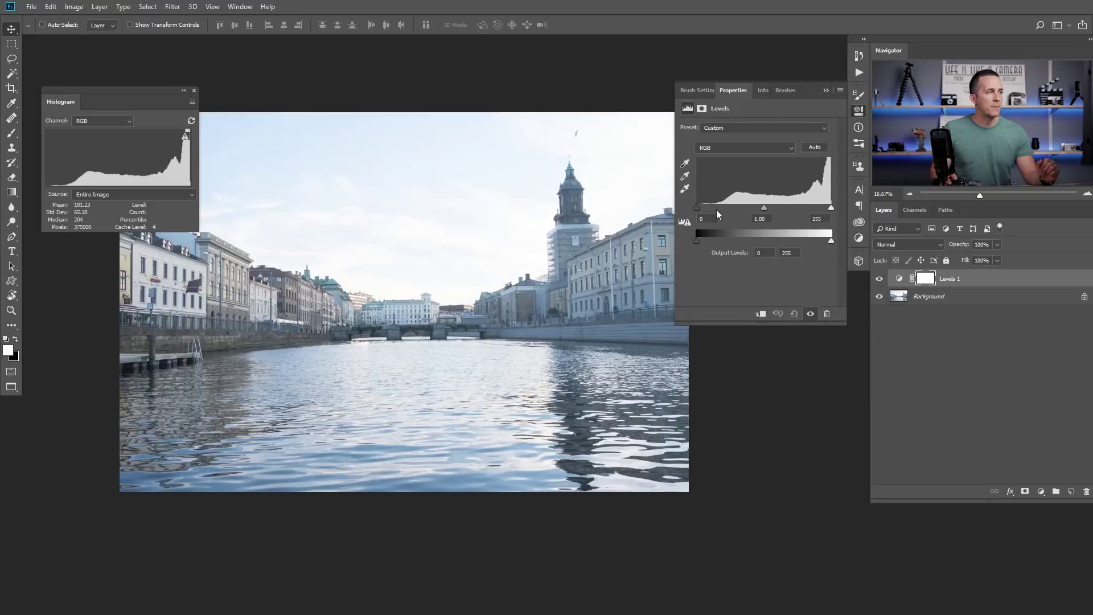
left_click_drag(697, 207, 723, 208)
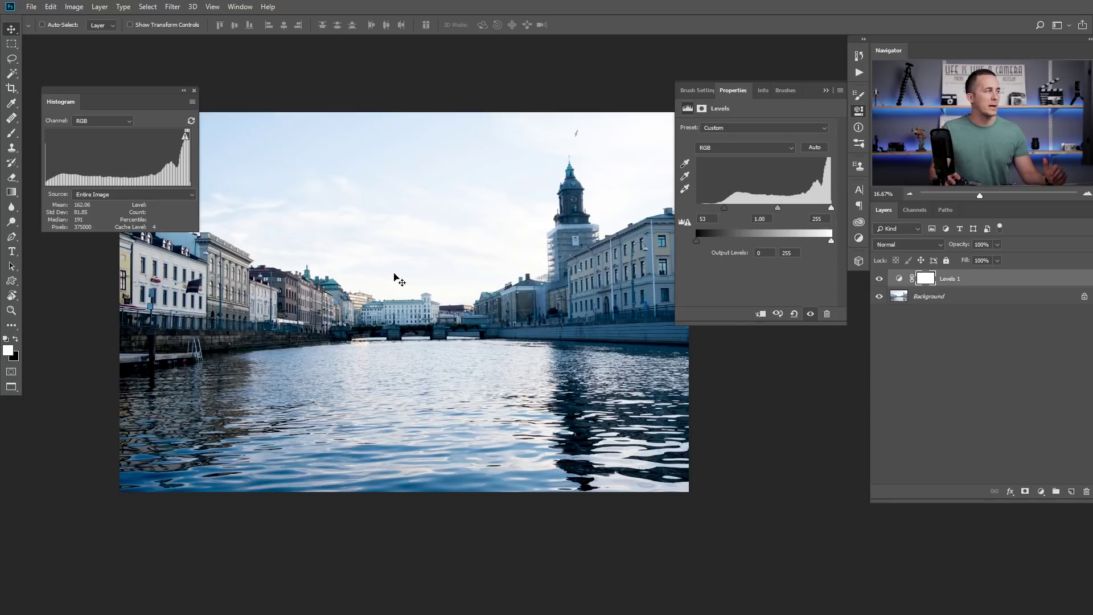
left_click(186, 137)
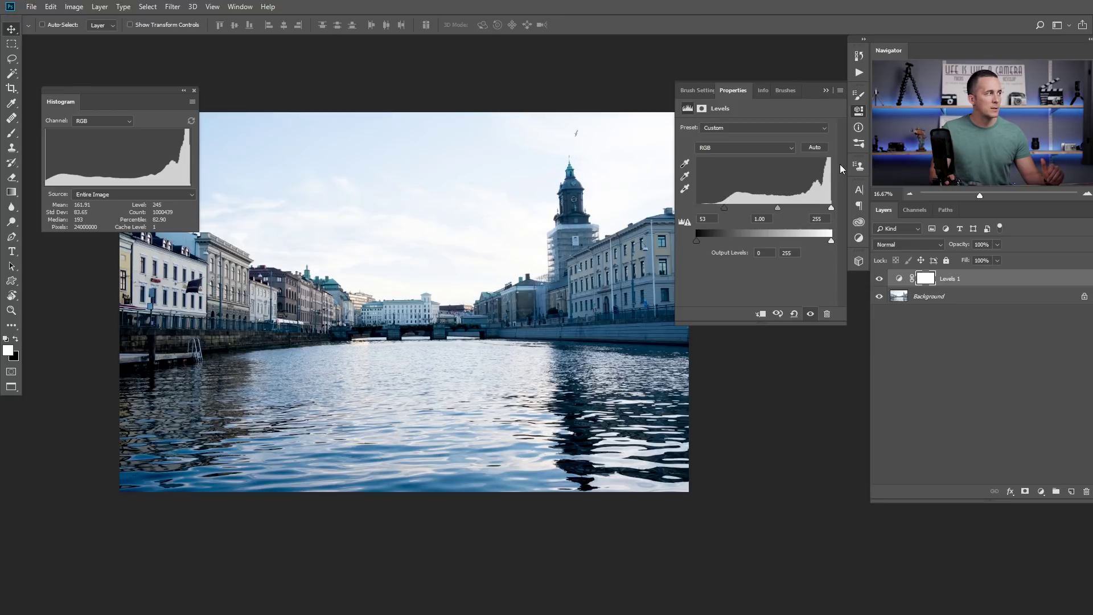
left_click_drag(722, 209, 694, 208)
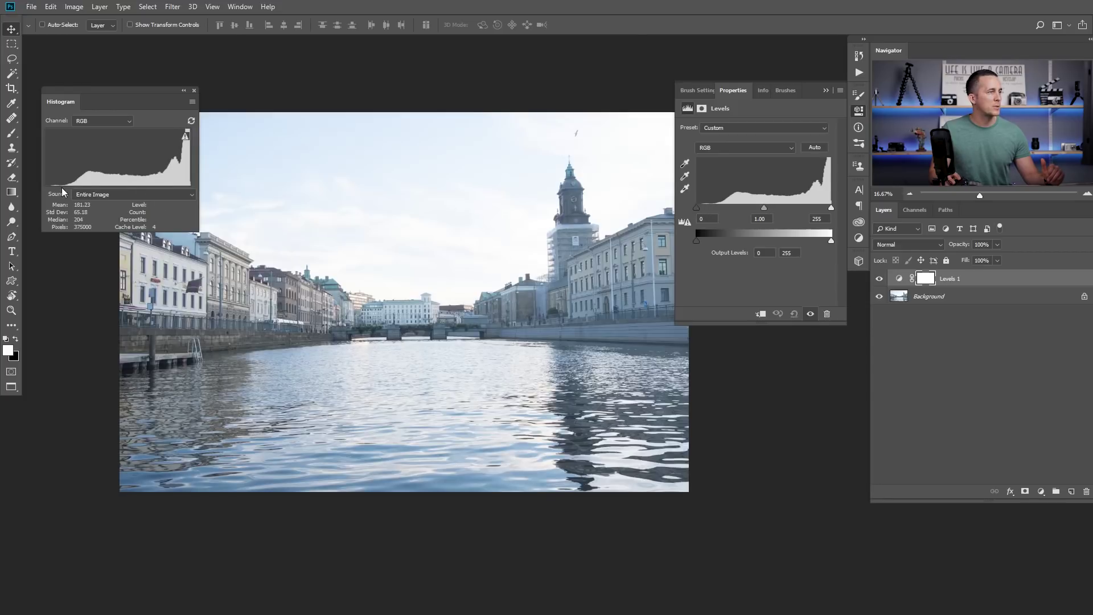
- Set the Levels black input to 84 and refresh the histogram with uncached data
left_click_drag(695, 210, 741, 209)
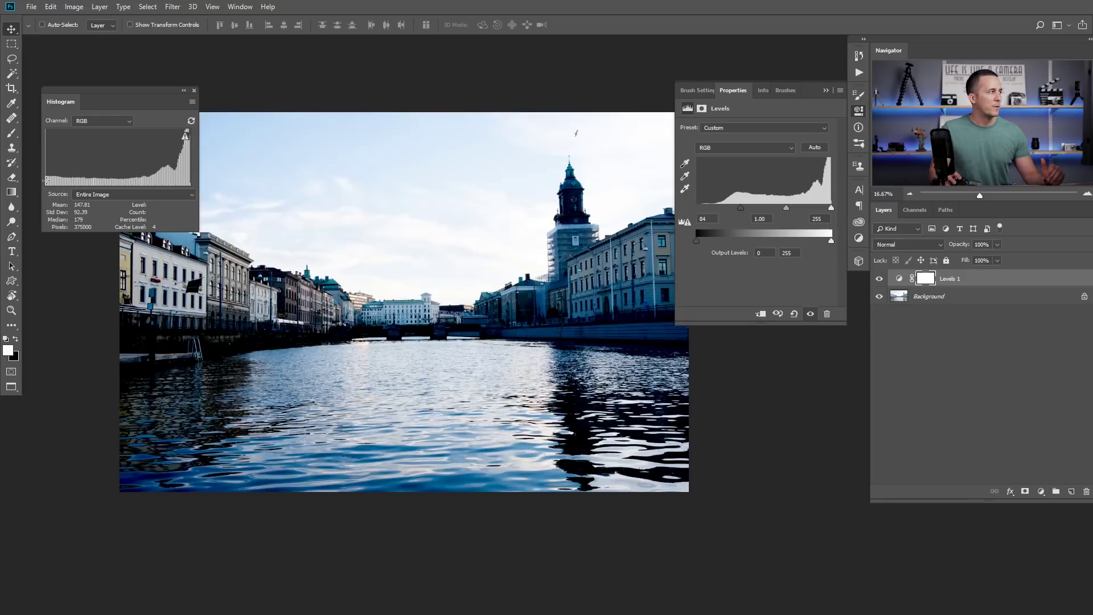
left_click(185, 137)
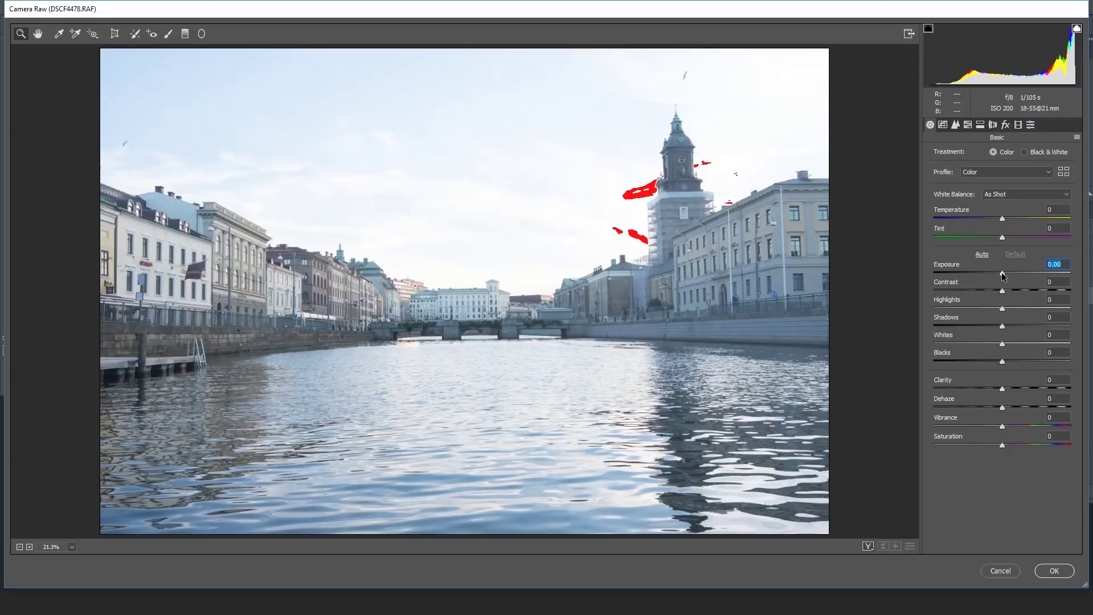
- Try Exposure at +1.70 in Camera Raw, lower it strongly and raise it again to compare highlight clipping
left_click_drag(1003, 272, 1025, 272)
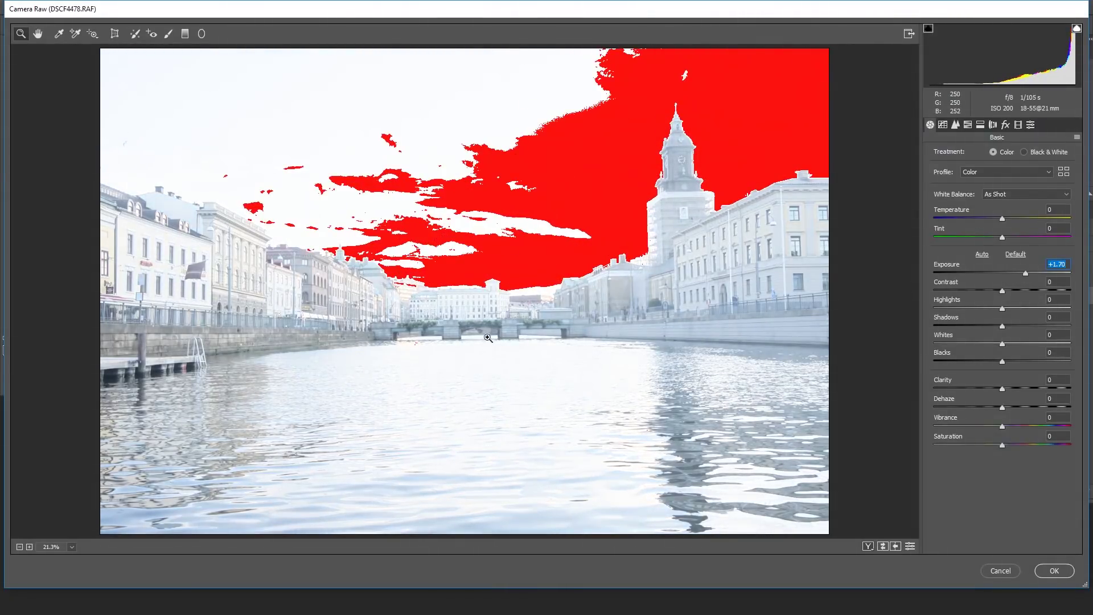
left_click_drag(1026, 272, 958, 273)
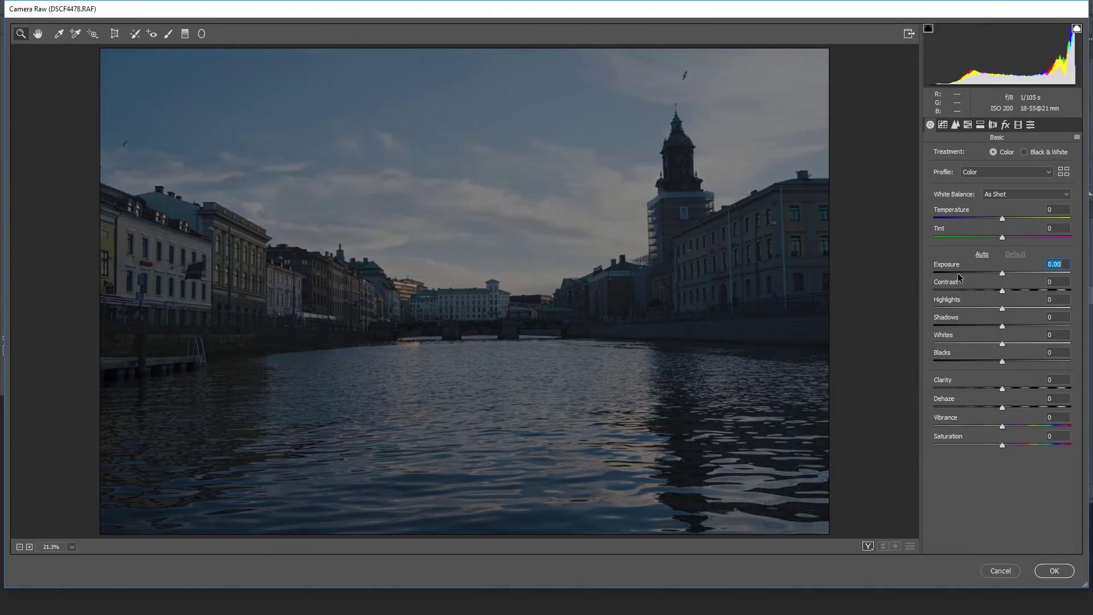
left_click_drag(957, 272, 1025, 272)
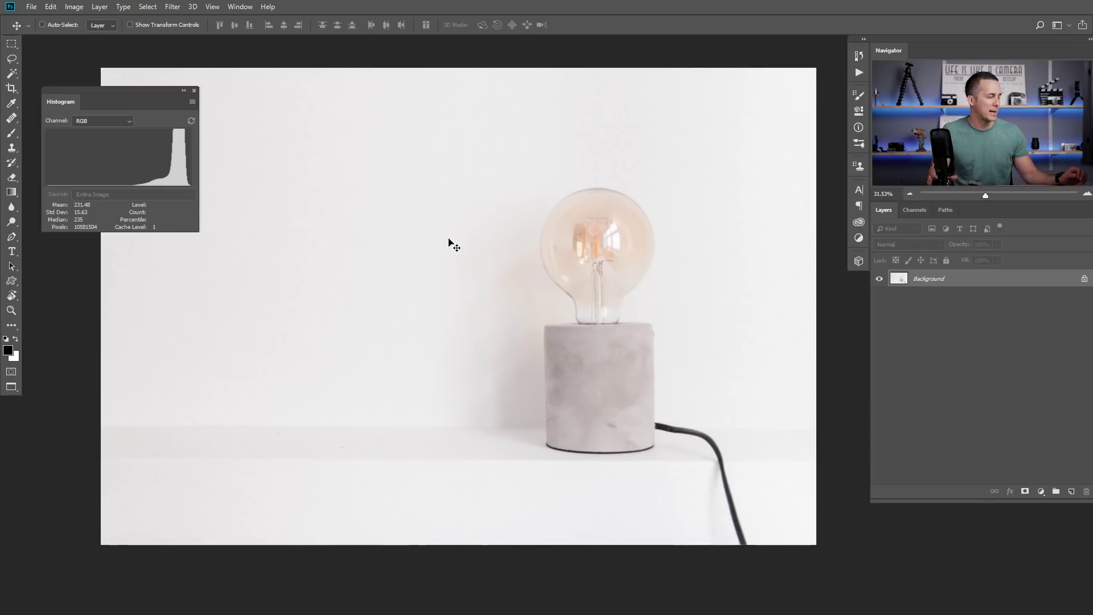
- Switch to the darker canal photo and display its histogram for the Colors channel
key("ctrl+Tab")
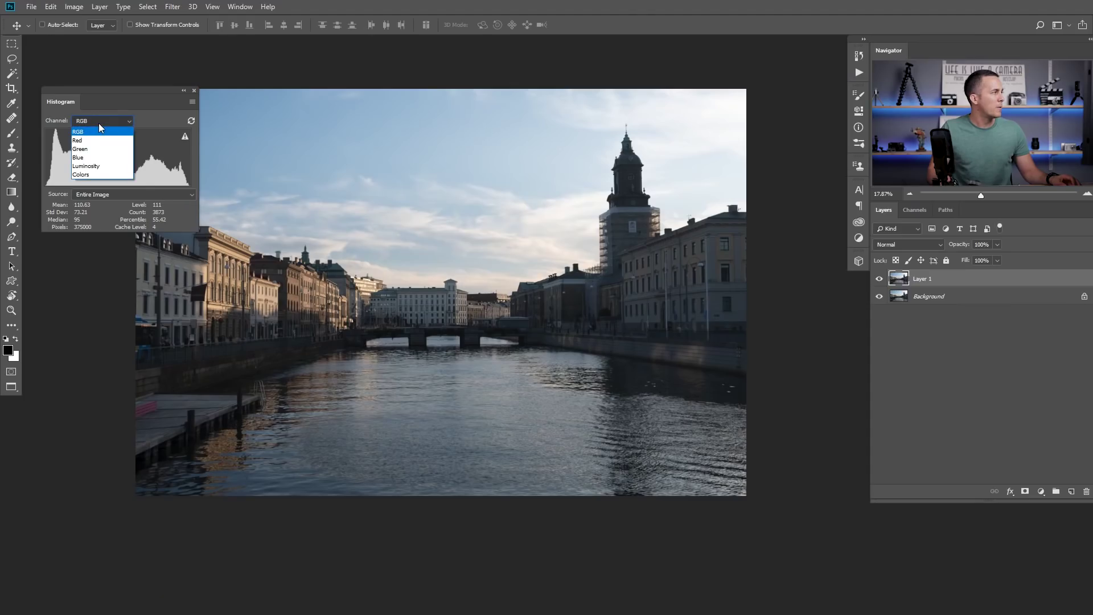
left_click(86, 174)
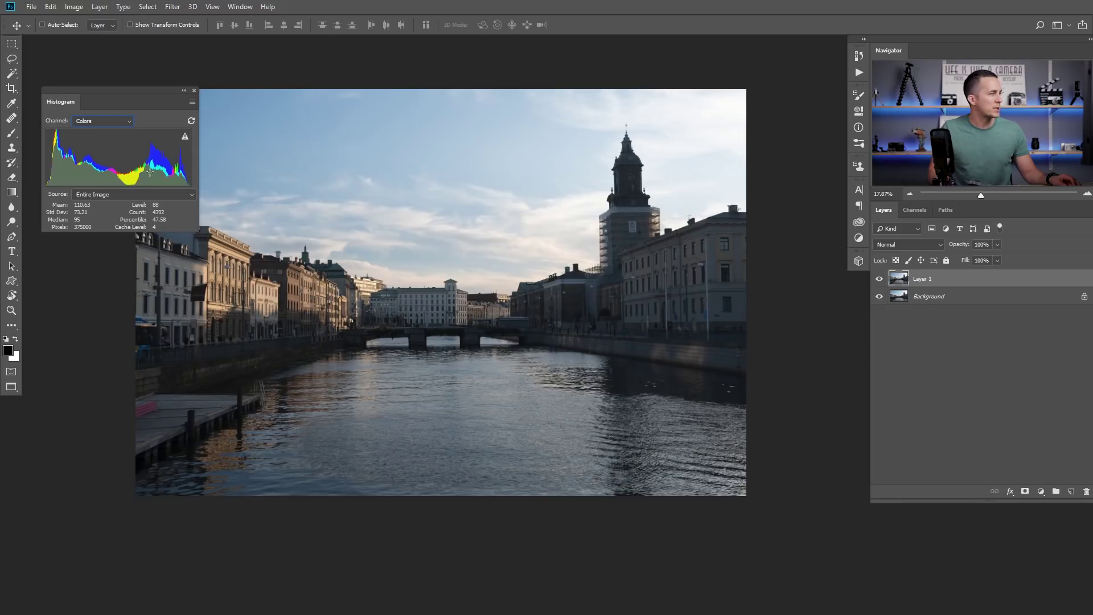
- Open Layer 1 in the Camera Raw filter to examine its color histogram, and close it without applying changes
key("ctrl")
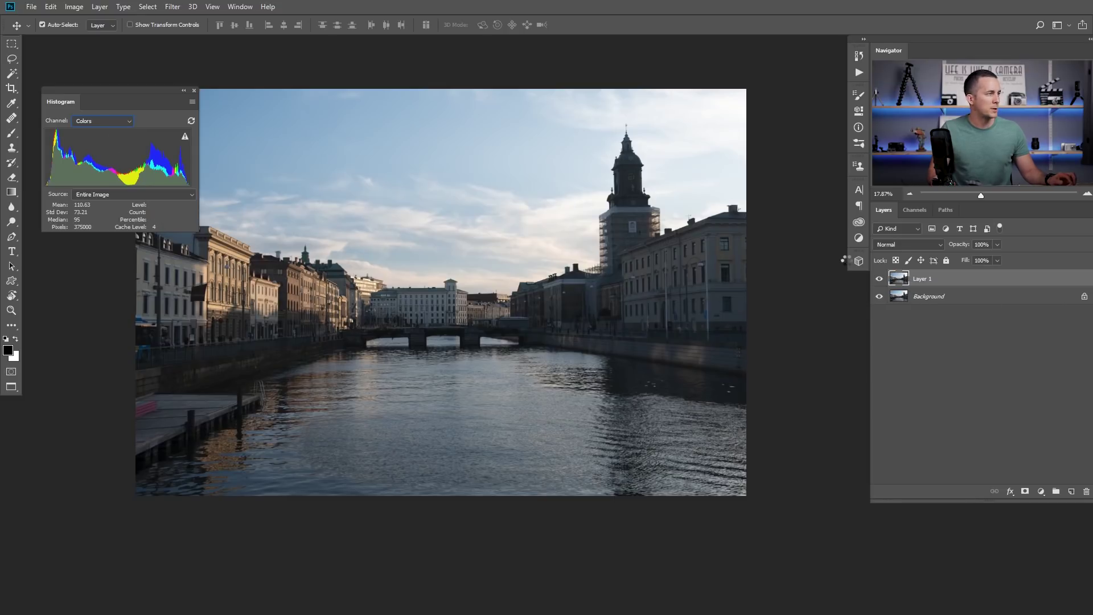
double_click(907, 280)
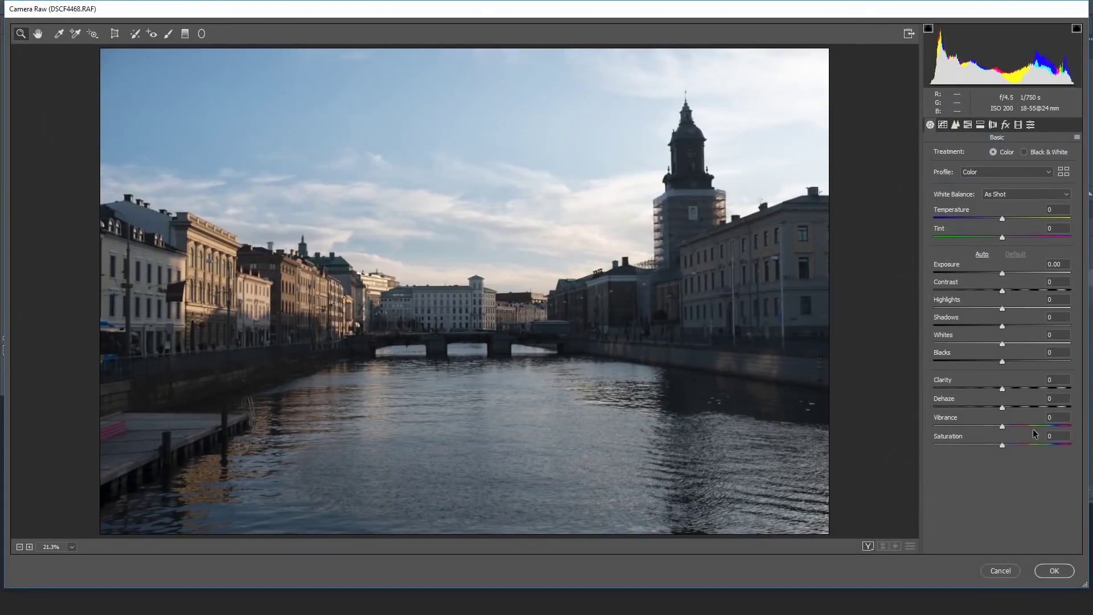
left_click(1003, 572)
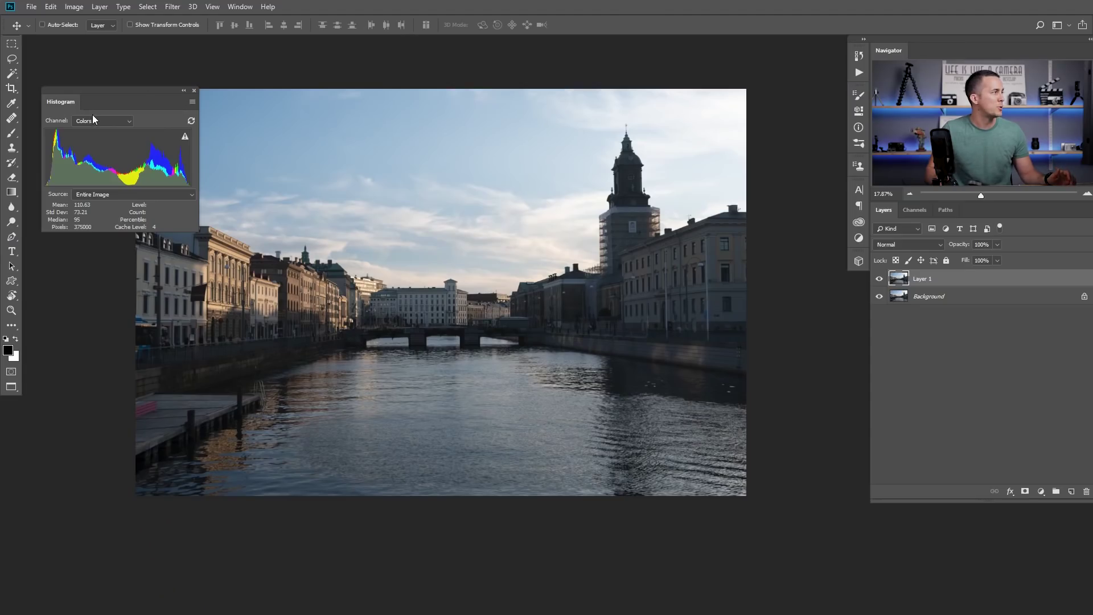
- View the histogram of the Red, Blue and Green channels one after another
left_click(94, 119)
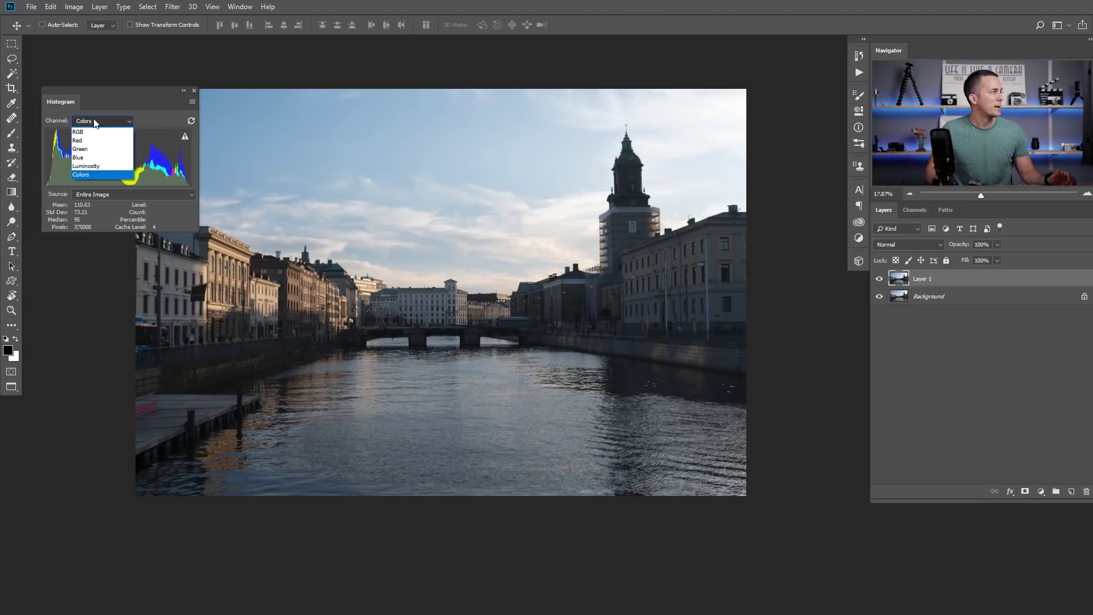
left_click(111, 153)
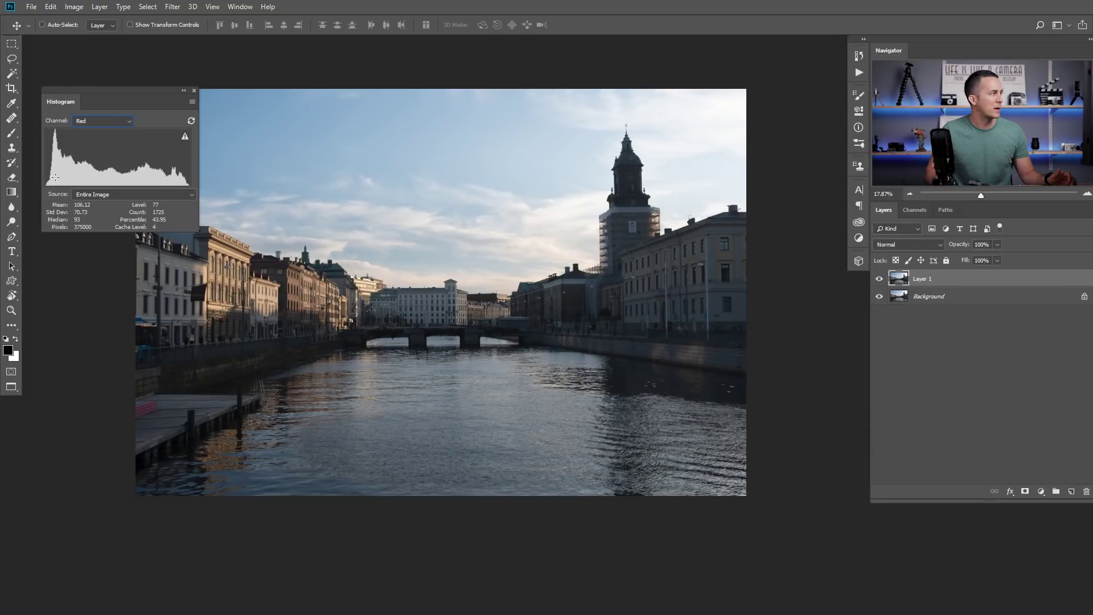
left_click(90, 121)
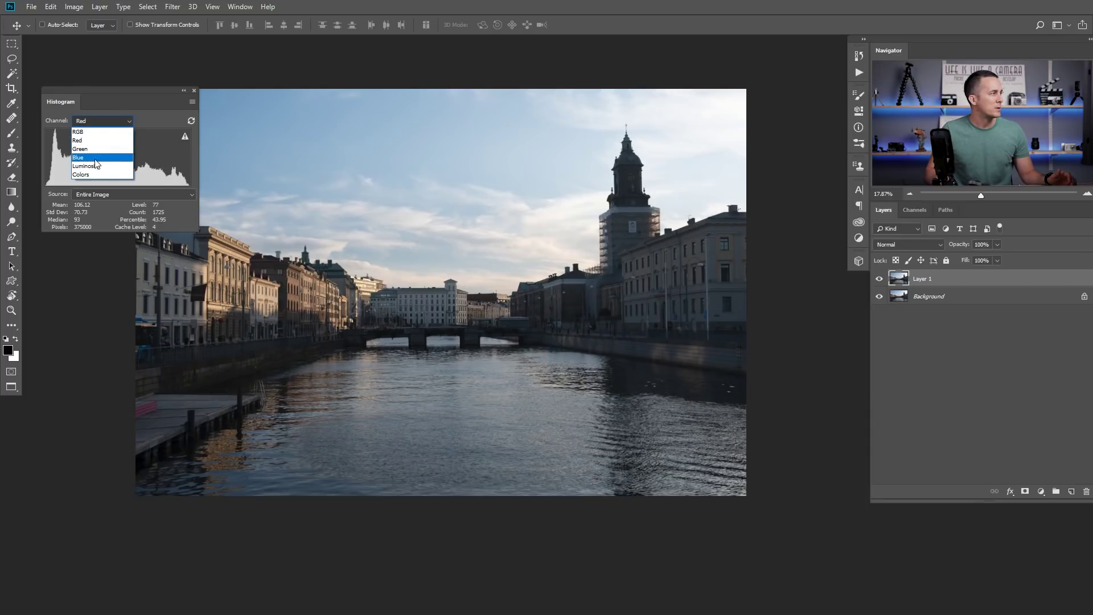
left_click(111, 157)
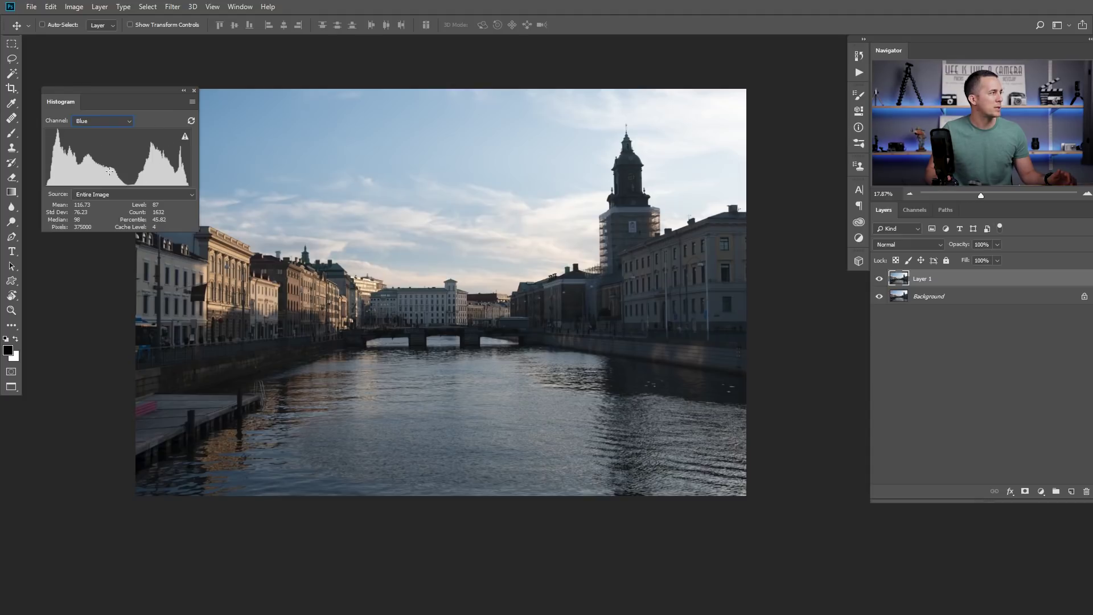
left_click(111, 129)
left_click(100, 152)
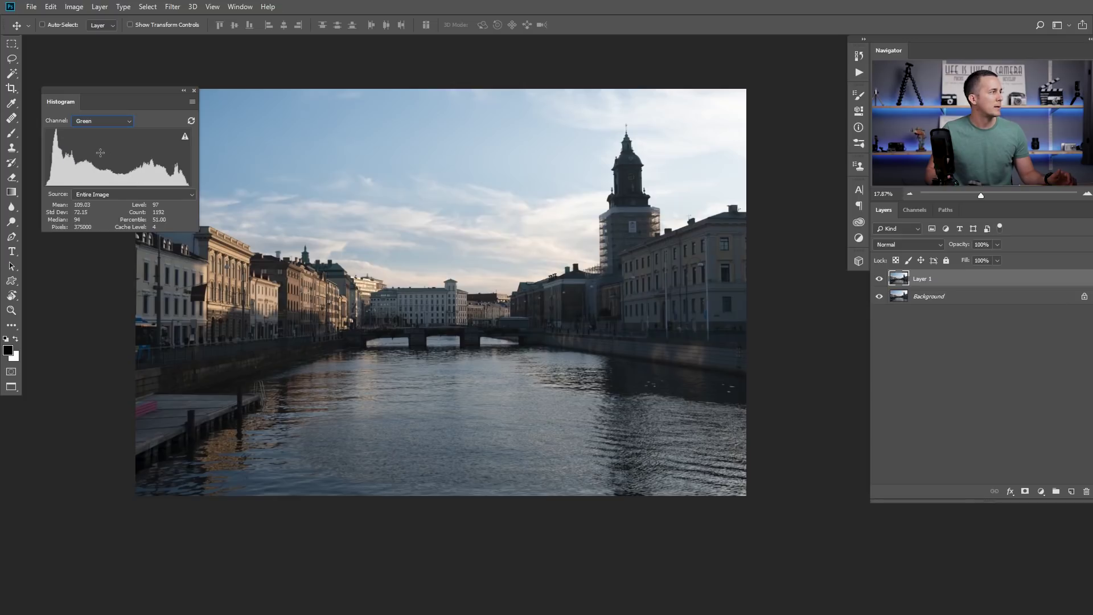